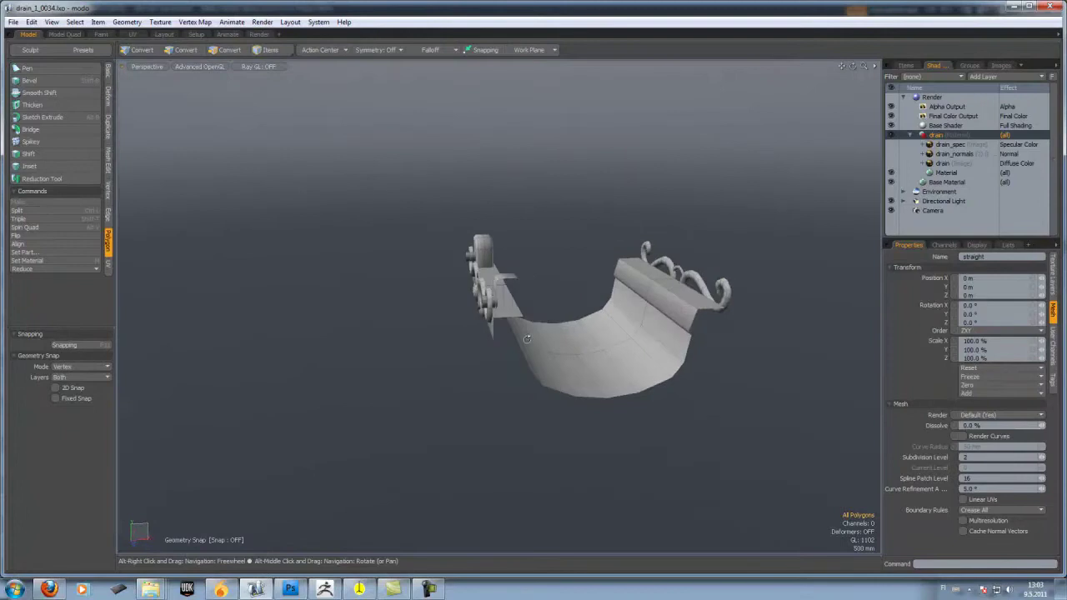
Examine the untextured straight drain mesh and its scroll ornaments from several angles and up close
left_click_drag(527, 338, 631, 333, "alt")
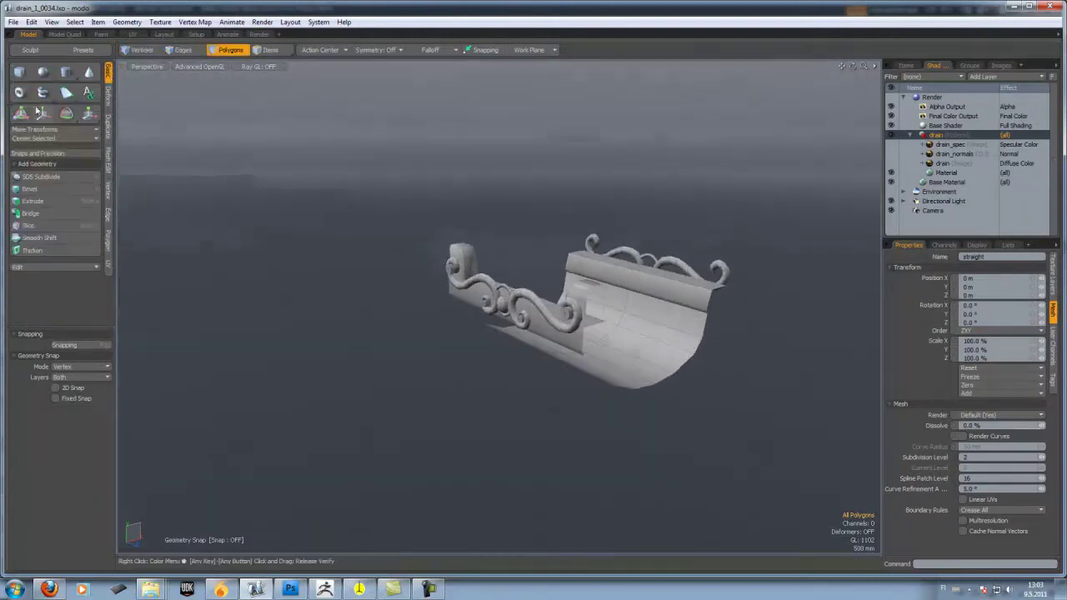
left_click_drag(475, 285, 618, 258, "alt")
scroll(535, 250, "up", 5)
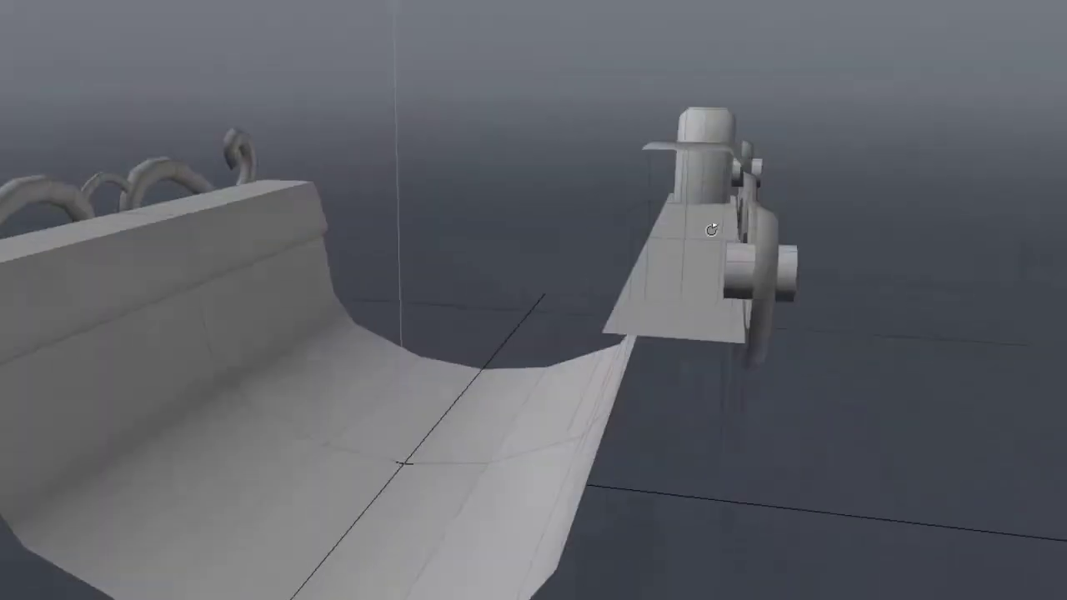
left_click_drag(710, 230, 375, 384, "alt")
left_click_drag(813, 154, 676, 389, "alt")
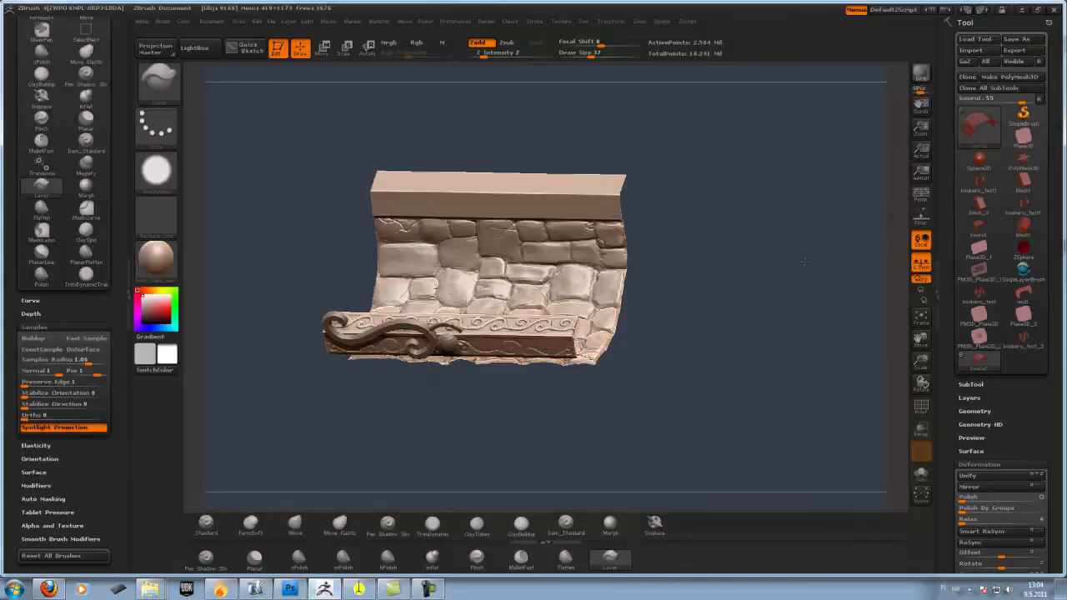
Inspect the sculpted high-poly drain in ZBrush with perspective turned on, and open its geometry settings
left_click_drag(804, 261, 825, 257)
left_click(919, 195)
mouse_move(750, 225)
left_mouse_down()
mouse_move(771, 229)
mouse_move(741, 262)
mouse_move(739, 311)
mouse_move(775, 380)
mouse_move(801, 312)
mouse_move(778, 317)
mouse_move(713, 413)
mouse_move(737, 234)
mouse_move(754, 310)
mouse_move(749, 366)
mouse_move(742, 341)
mouse_move(794, 307)
left_mouse_up()
mouse_move(783, 346)
left_mouse_down()
mouse_move(723, 338)
mouse_move(784, 348)
mouse_move(789, 361)
left_mouse_up()
mouse_move(1053, 396)
left_mouse_down()
mouse_move(1053, 261)
mouse_move(1052, 305)
left_mouse_up()
left_click(981, 222)
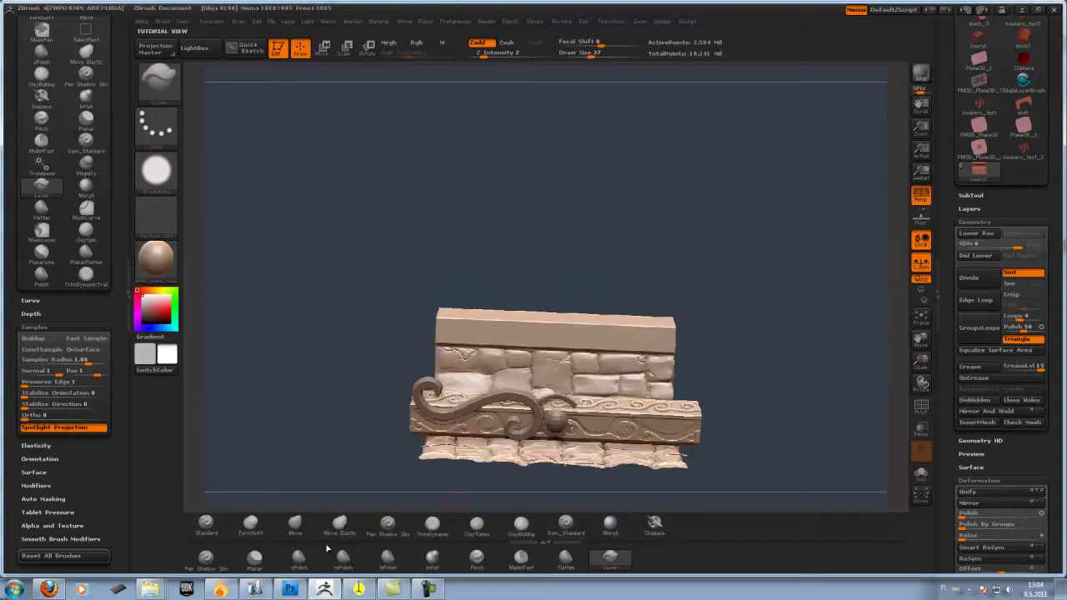
Switch to modo and turn on the drain material's diffuse, normal and specular image layers
left_click(255, 588)
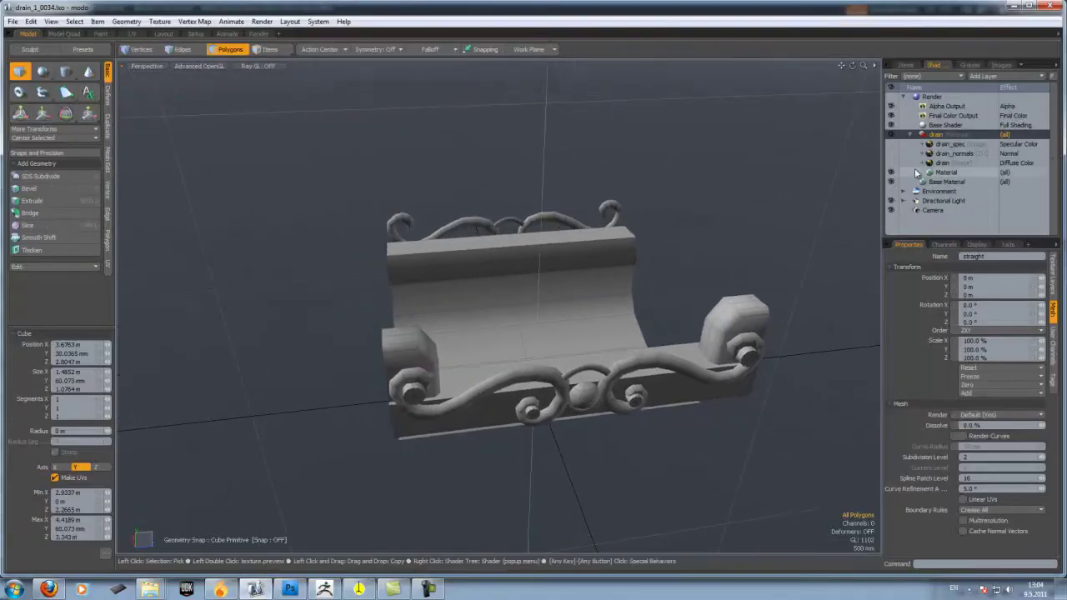
left_click_drag(758, 263, 720, 263, "alt")
left_click(891, 163)
left_click(891, 144)
key("ctrl+3")
left_click_drag(742, 300, 791, 318, "alt")
Show the end piece, check its full mesh selection, and hide the straight piece
left_click(907, 65)
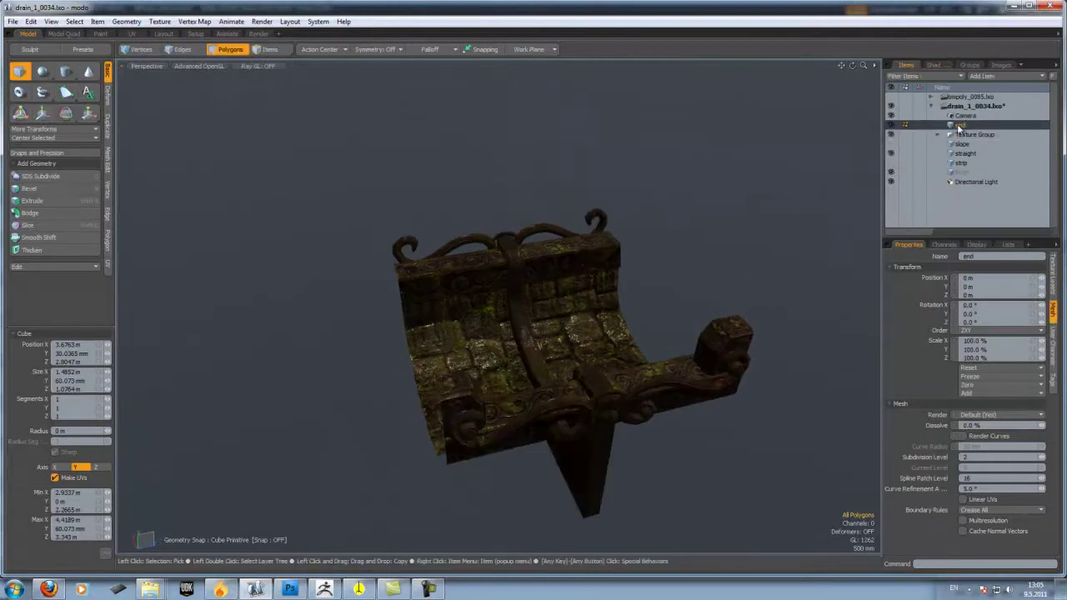
double_click(543, 349)
left_click_drag(543, 350, 656, 311, "alt")
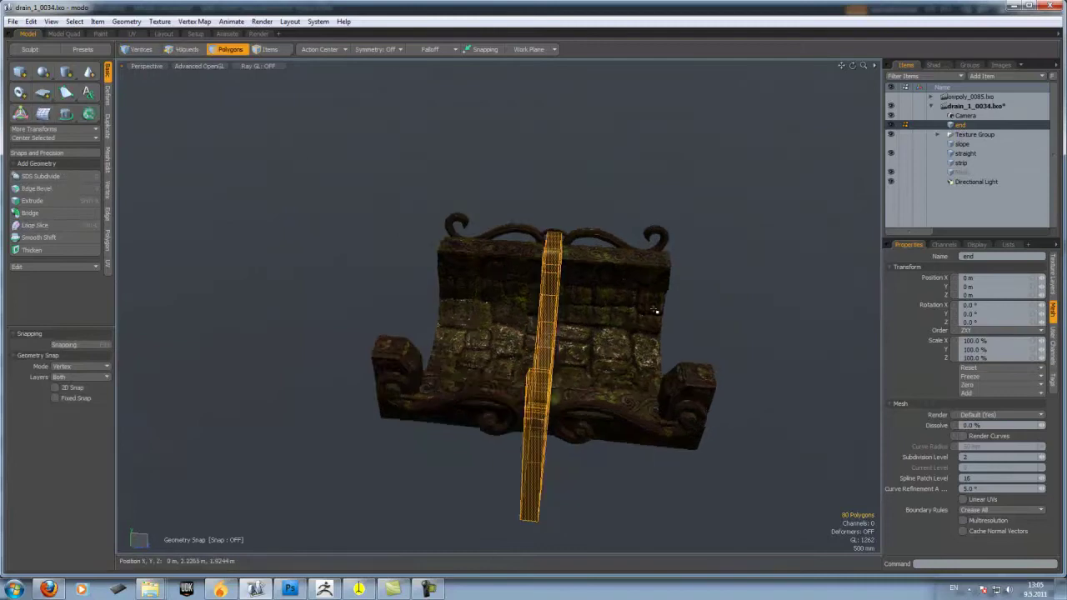
left_click_drag(716, 341, 612, 339, "alt")
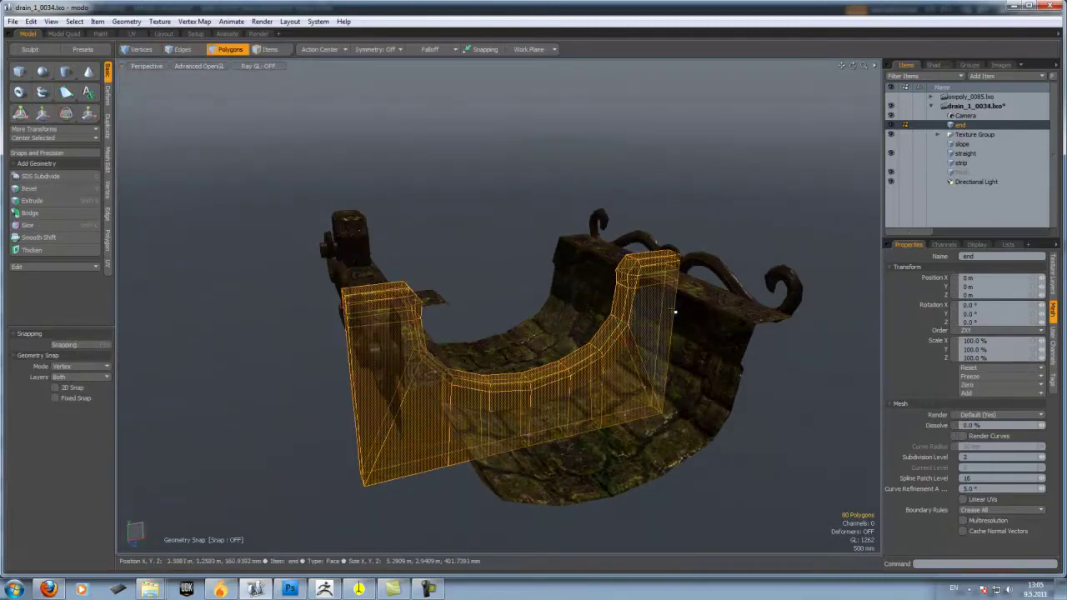
left_click(891, 154)
left_click(685, 355)
Select the directional light and rotate it so that it illuminates the end piece
left_click_drag(686, 355, 688, 408, "alt")
left_click_drag(688, 409, 667, 457, "ctrl+alt")
key("5")
left_click(452, 424)
left_click_drag(453, 423, 468, 426, "alt")
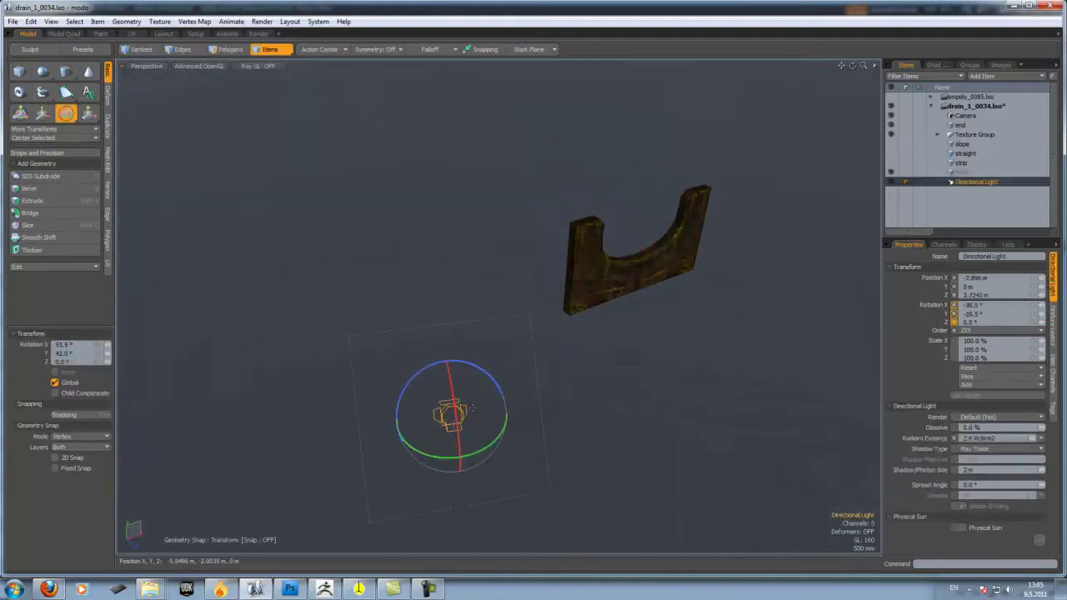
left_click_drag(702, 267, 717, 288, "alt")
left_click_drag(716, 288, 636, 331, "alt+shift")
left_click(612, 358)
Examine the textured end piece and its mesh from several angles
left_click(933, 65)
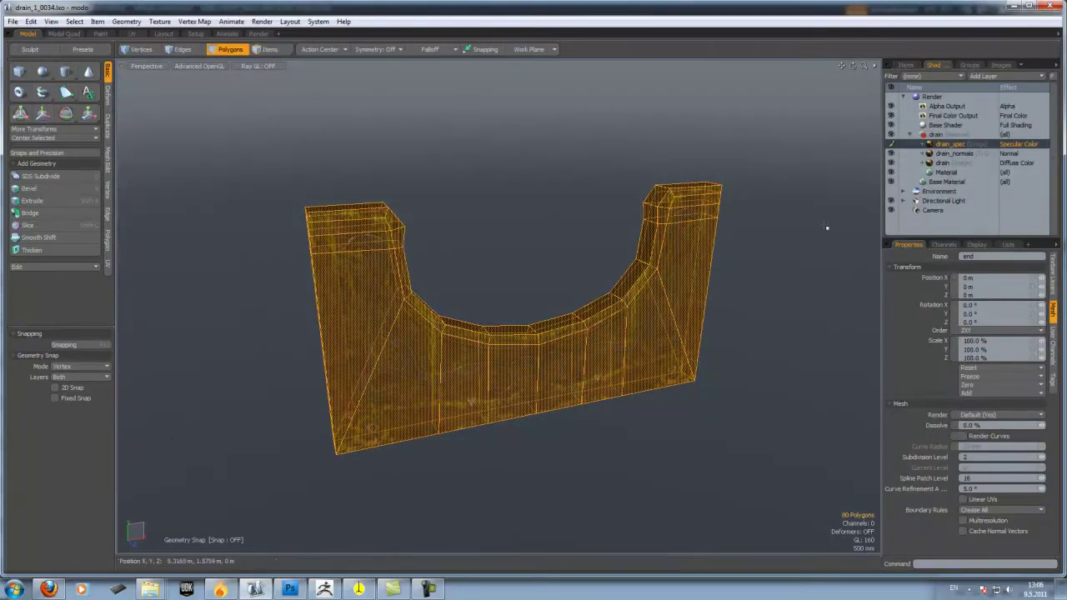
left_click_drag(698, 268, 685, 274, "alt")
double_click(616, 333)
mouse_move(617, 334)
left_mouse_down("alt")
mouse_move(850, 259)
mouse_move(605, 350)
mouse_move(630, 330)
mouse_move(777, 304)
mouse_move(589, 340)
left_mouse_up("alt")
left_click(798, 285)
key("ctrl+3")
left_click(631, 310)
Hide the end piece and display the slope piece on its own
left_click(910, 68)
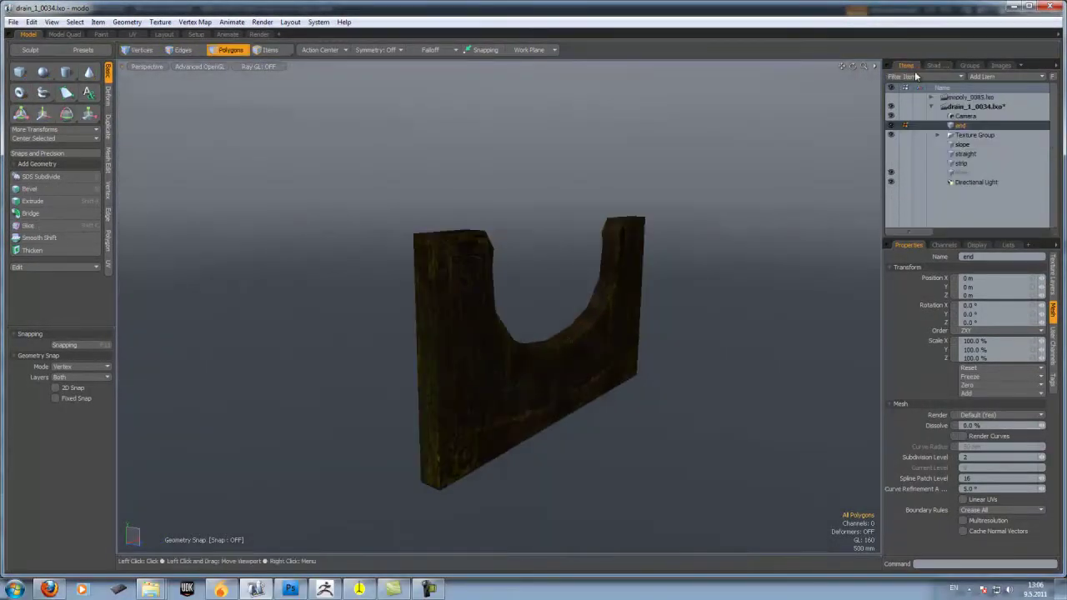
left_click(962, 145)
left_click_drag(730, 300, 678, 295, "alt")
scroll(686, 269, "down", 5)
key("5")
left_click(536, 418)
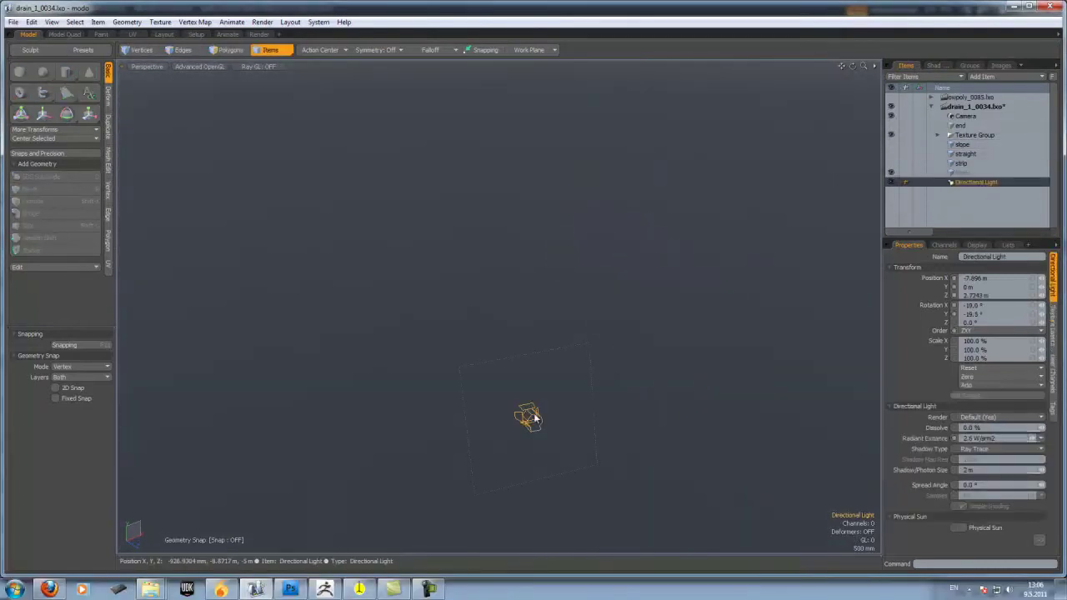
left_click(908, 146)
scroll(705, 268, "up", 5)
left_click_drag(754, 240, 754, 263, "alt")
left_click(711, 265)
Show the straight piece together with the slope and activate the Move tool with snapping on
key("3")
left_click(891, 164)
key("w")
key("F11")
Try to move the straight piece's trough polygons beside the slope with vertex snapping
left_click_drag(545, 331, 581, 340, "alt")
left_click_drag(640, 313, 395, 285)
left_click_drag(395, 285, 420, 287, "alt")
left_click_drag(408, 289, 654, 349)
left_click_drag(600, 275, 570, 257, "alt")
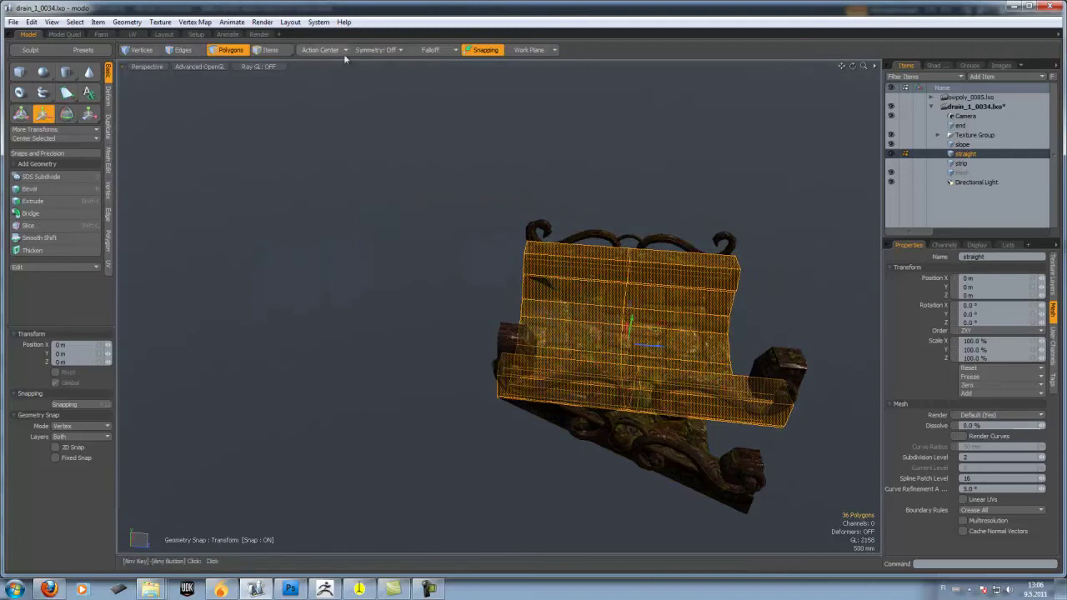
left_click_drag(624, 290, 640, 284, "alt")
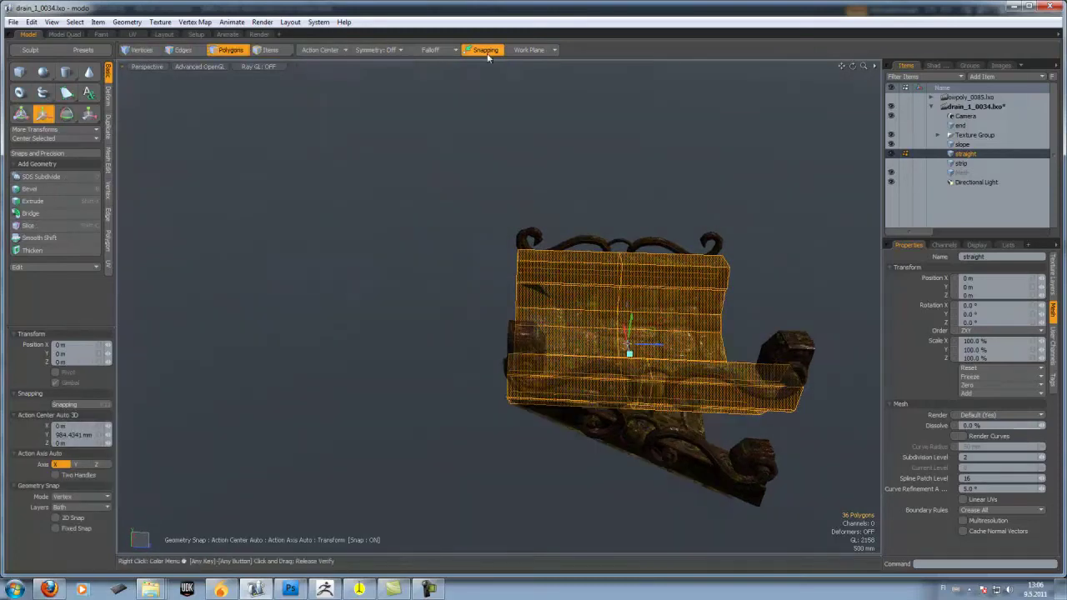
Set the snapping mode to Grid
key("F11")
left_click(478, 102)
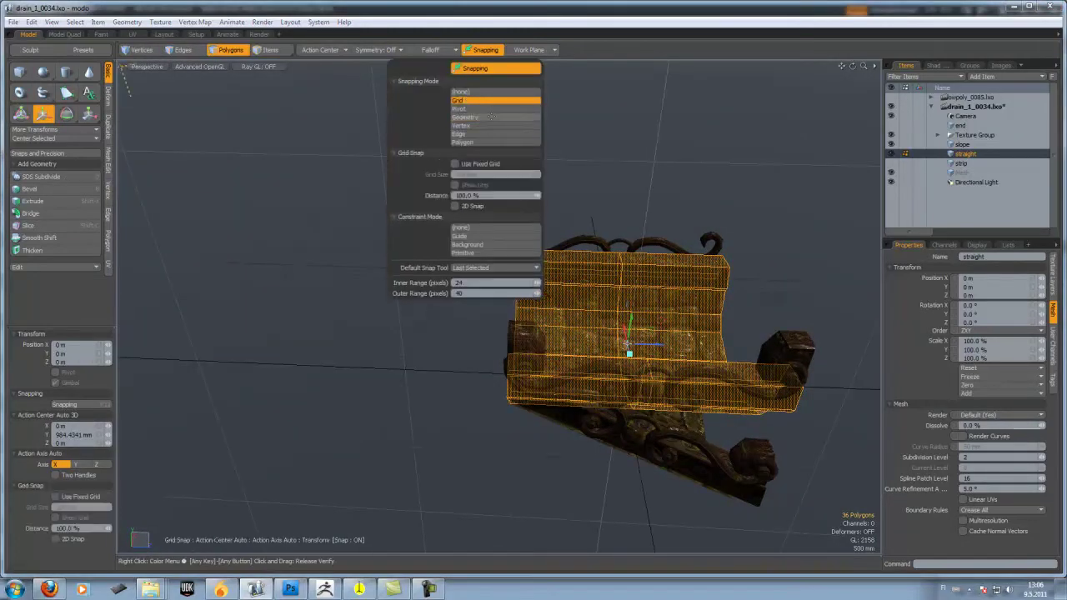
scroll(585, 209, "down", 2)
Try to move only the straight trough polygons to the slope's upper end, and undo that move
left_click_drag(621, 350, 624, 335)
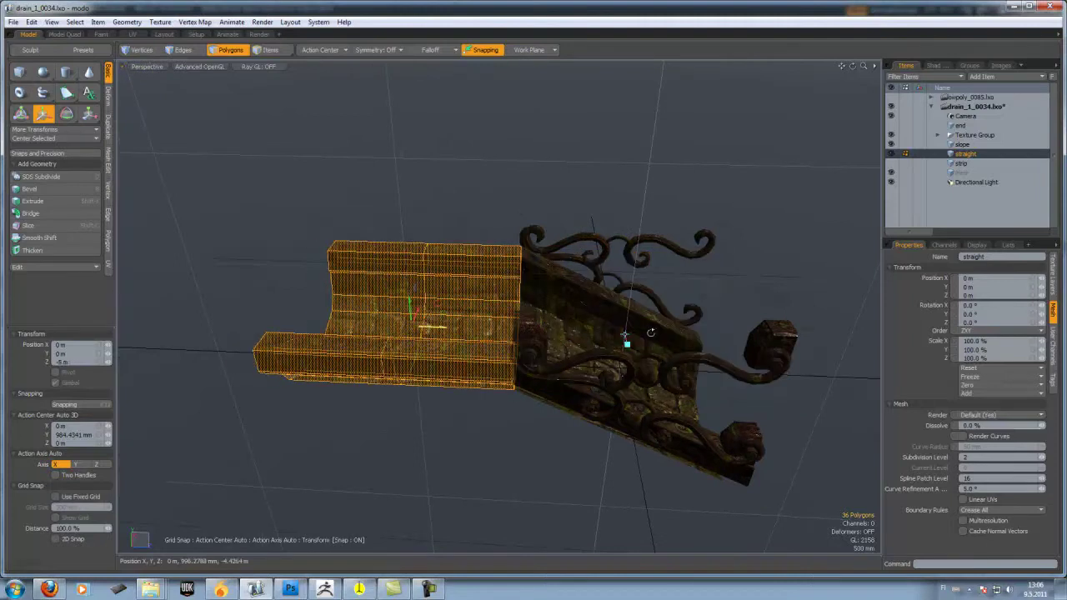
left_click_drag(565, 295, 667, 264, "alt")
key("ctrl+z")
Move the whole straight piece, ornaments included, to the slope's upper end with grid snapping
left_click_drag(755, 248, 753, 258, "alt")
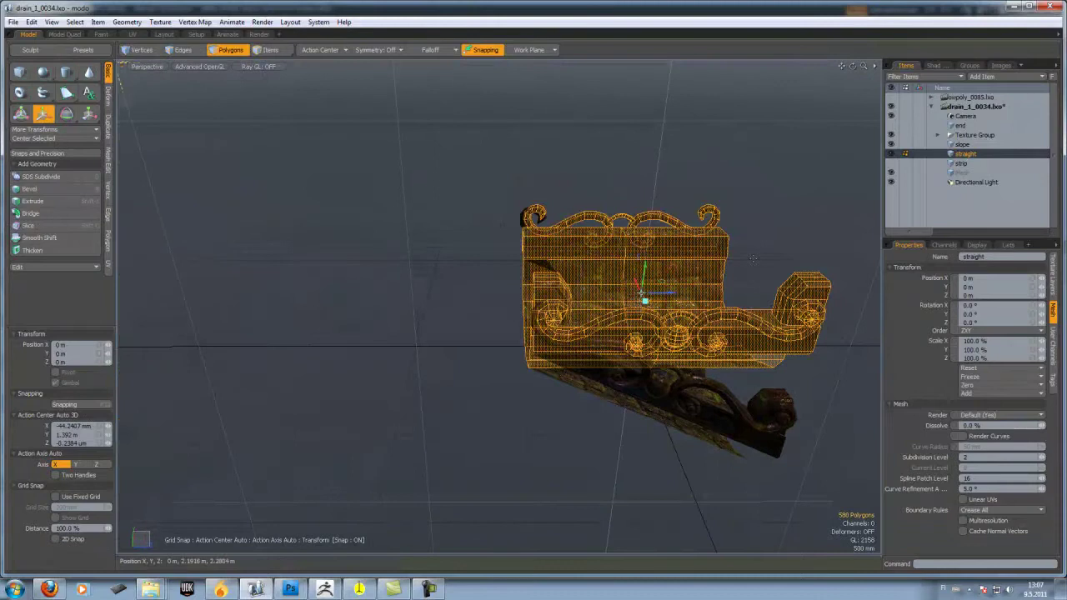
left_click_drag(643, 293, 706, 293)
left_click_drag(504, 295, 621, 304)
Paste a copy of the straight piece and move it along Z toward the slope's lower end
key("ctrl+v")
mouse_move(430, 311)
left_mouse_down()
mouse_move(402, 311)
mouse_move(423, 311)
left_mouse_up()
scroll(559, 301, "down", 4)
left_click_drag(671, 325, 553, 310, "alt+shift")
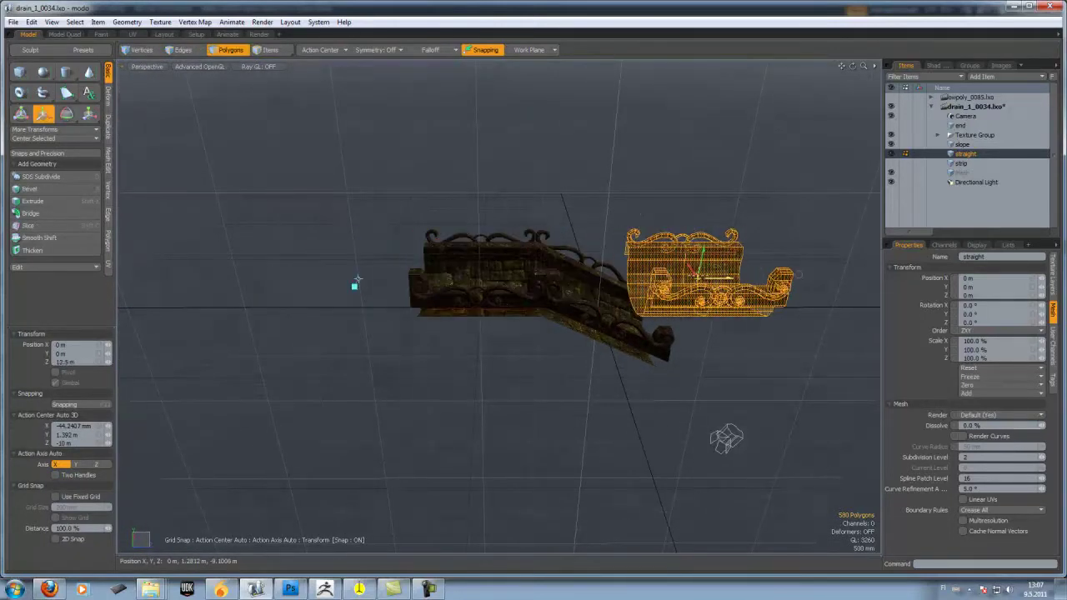
Align the copy with the slope's lower end without snapping, and extend the upper run with another straight copy
scroll(695, 321, "up", 4)
left_click_drag(739, 340, 702, 372, "alt")
mouse_move(702, 372)
left_mouse_down("alt")
mouse_move(726, 348)
mouse_move(694, 343)
mouse_move(687, 369)
mouse_move(687, 339)
mouse_move(687, 369)
left_mouse_up("alt")
scroll(726, 348, "up", 4)
left_click_drag(688, 369, 647, 359, "alt")
left_click_drag(669, 215, 673, 248, "alt")
left_click_drag(654, 319, 546, 383, "alt")
left_click(486, 51)
left_click_drag(510, 150, 532, 155, "alt")
left_click_drag(696, 314, 574, 281)
key("Escape")
key("ctrl+3")
left_click(658, 275)
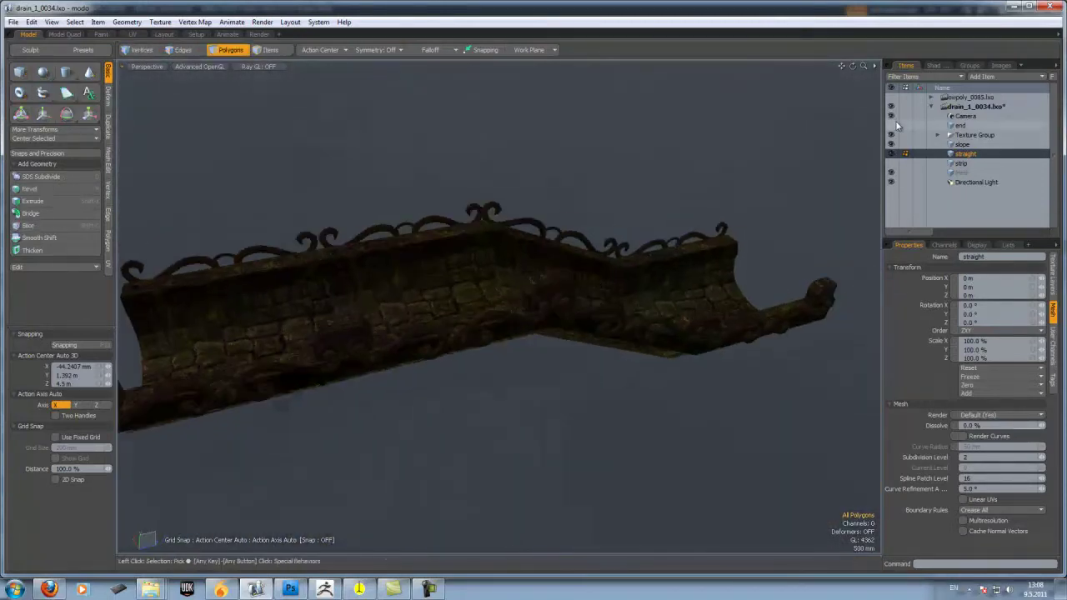
Show the end piece and move it to the outer end of the lower straight section
left_click_drag(671, 271, 526, 284, "alt")
double_click(523, 284)
left_click_drag(613, 280, 528, 271, "alt")
key("w")
left_click_drag(401, 227, 792, 314, "alt")
key("q")
left_click(793, 314)
left_click_drag(657, 288, 605, 275, "alt")
key("ctrl+3")
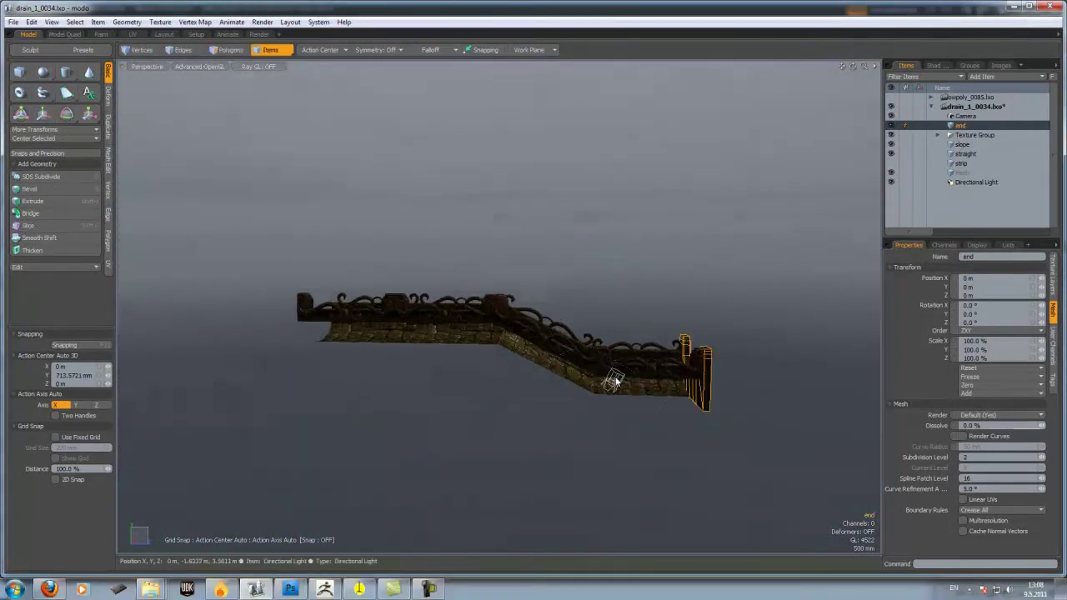
Clear the item selection and view the assembled drain as a whole
left_click(613, 381)
key("q")
left_click(754, 283)
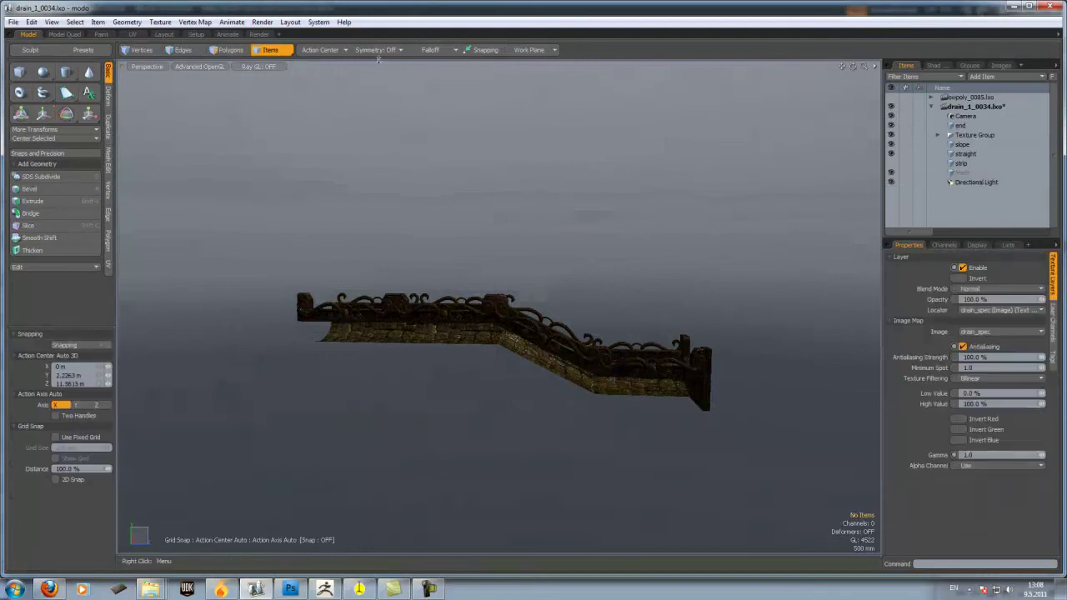
left_click(343, 52)
left_click(343, 56)
left_click_drag(554, 212, 781, 304, "alt")
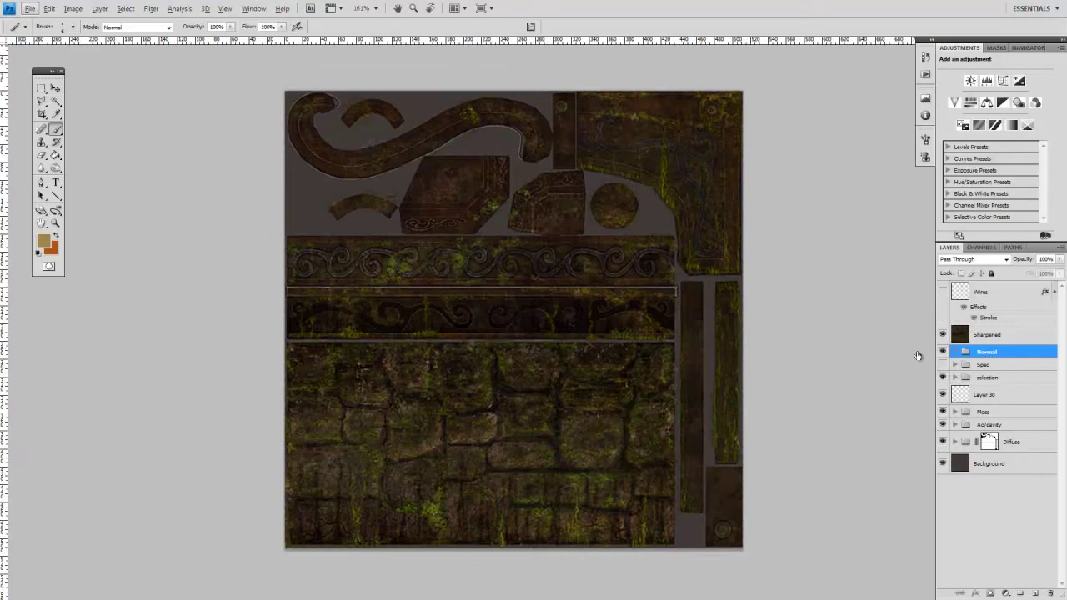
In Photoshop, hide the Sharpened layer and the Normal group, and preview the Spec group on the texture sheet
left_click(942, 334)
left_click(942, 350)
left_click(943, 364)
left_click(943, 364)
Toggle the Moss, Ao/cavity and Diffuse groups to compare what each adds to the drain texture
left_click(942, 412)
left_click(942, 412)
left_click(942, 412)
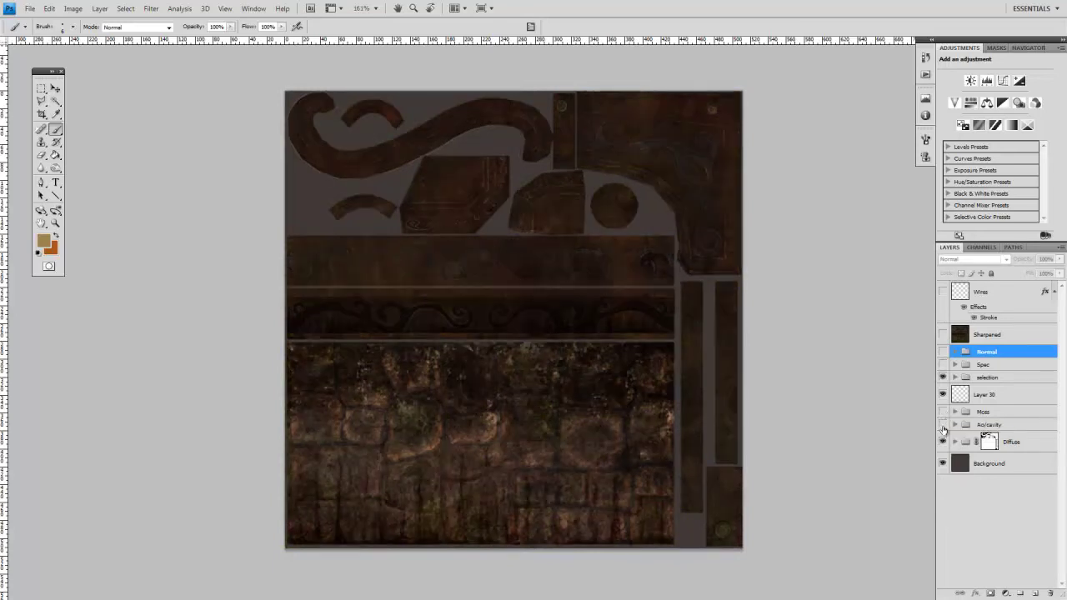
left_click(943, 442)
left_click(942, 442)
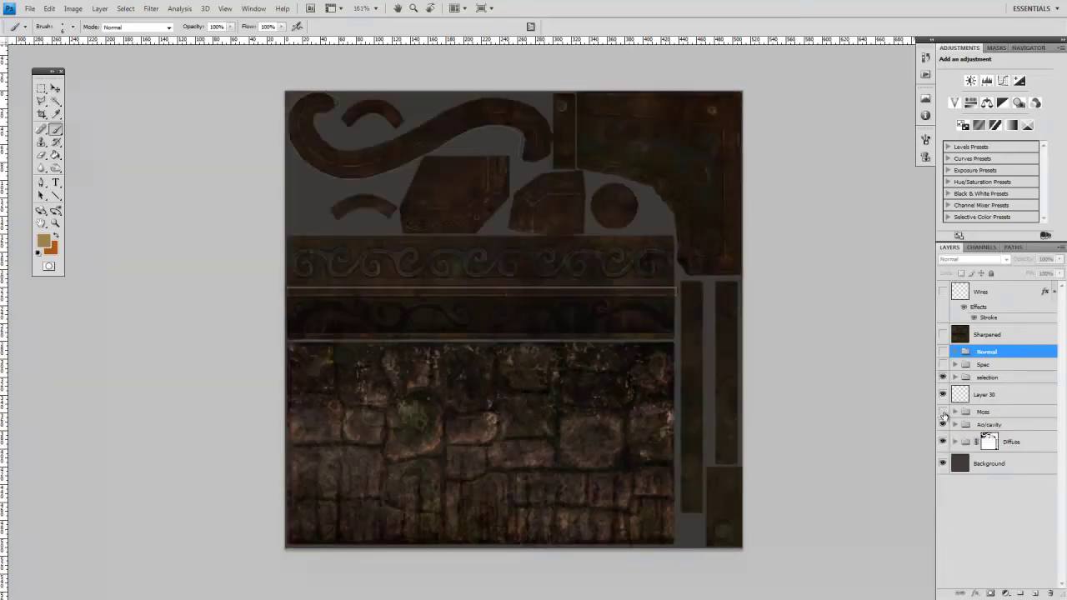
left_click(942, 412)
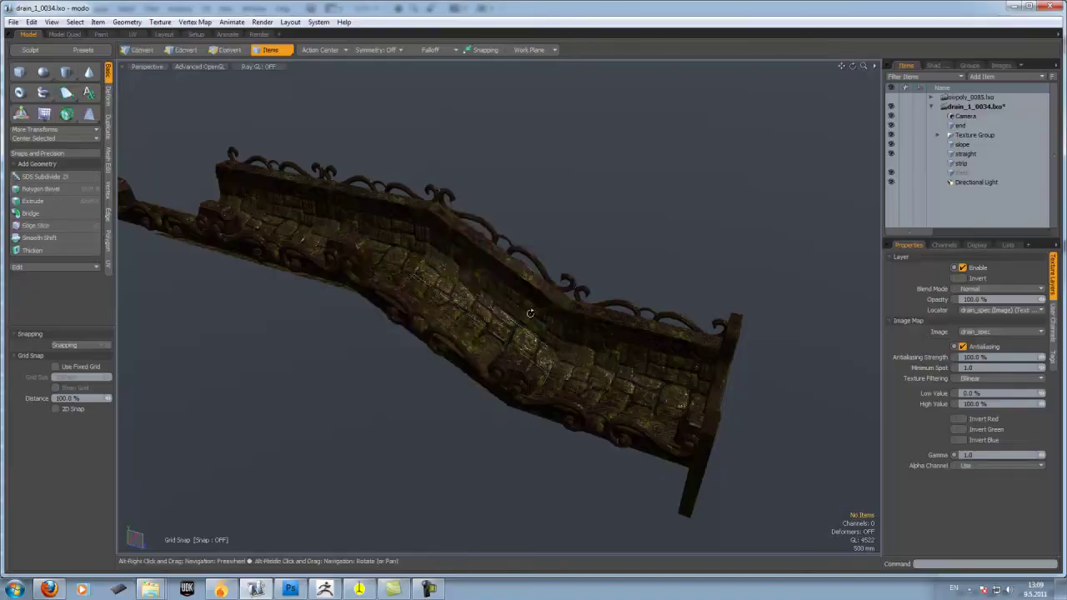
Switch back to modo and start the Viewport Turntable on the assembled drain
left_click_drag(528, 312, 636, 301, "alt")
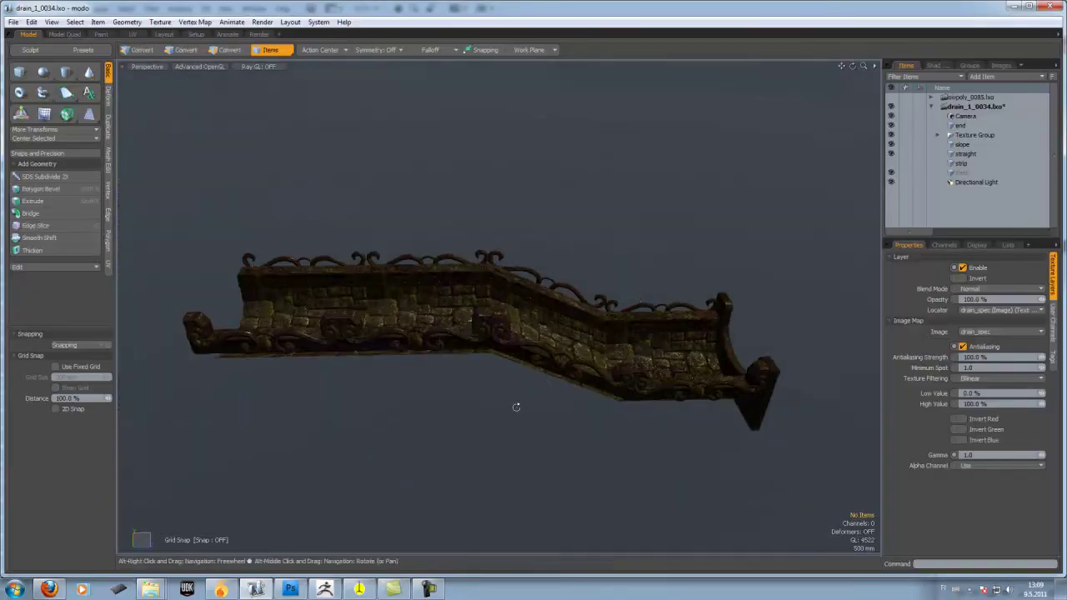
left_click(53, 22)
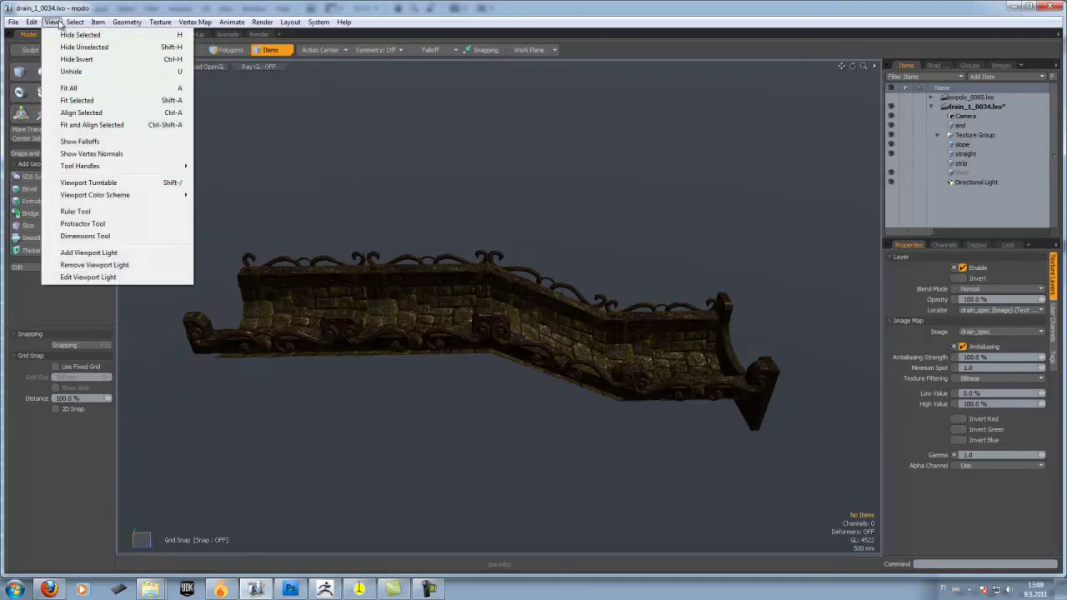
left_click(112, 182)
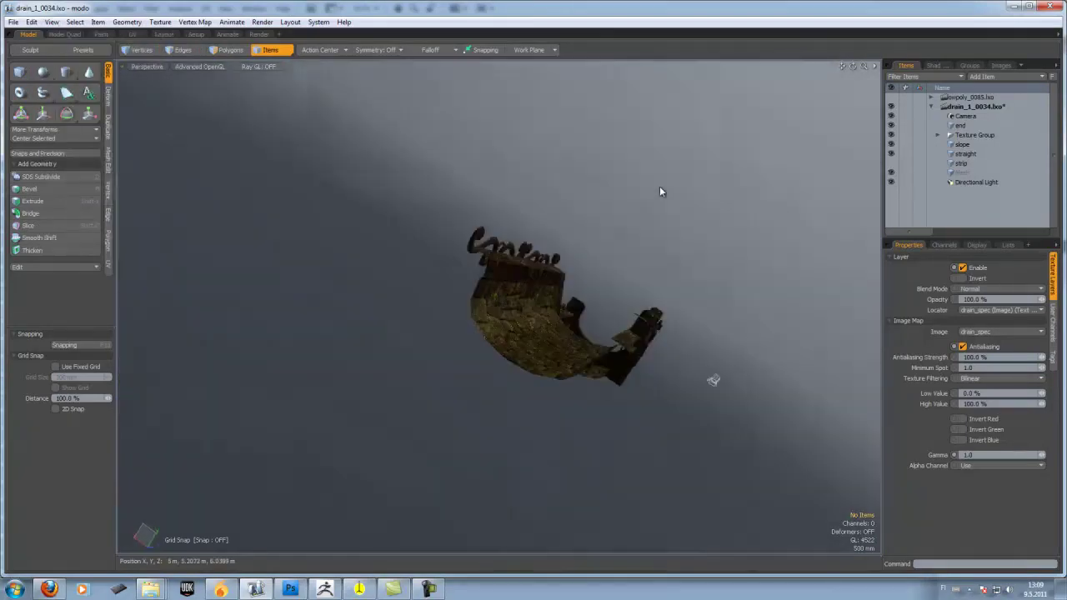